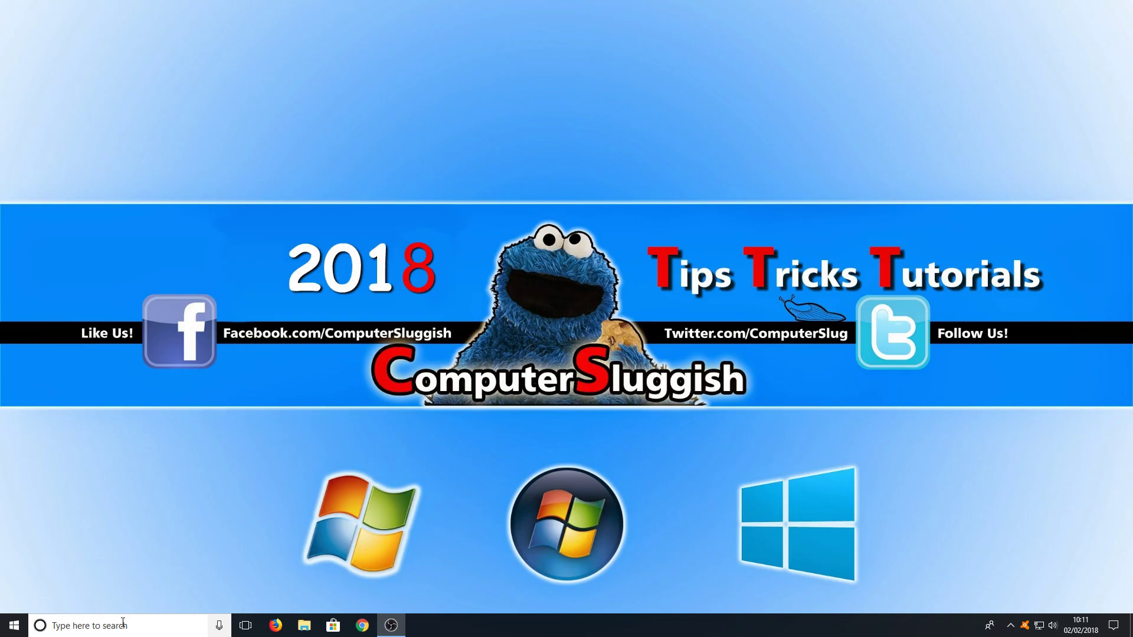
Open Task Scheduler from the Windows search and expand the Task Scheduler Library folders
{"action": "left_click", "coordinate": [104, 624]}
{"action": "type", "text": "task"}
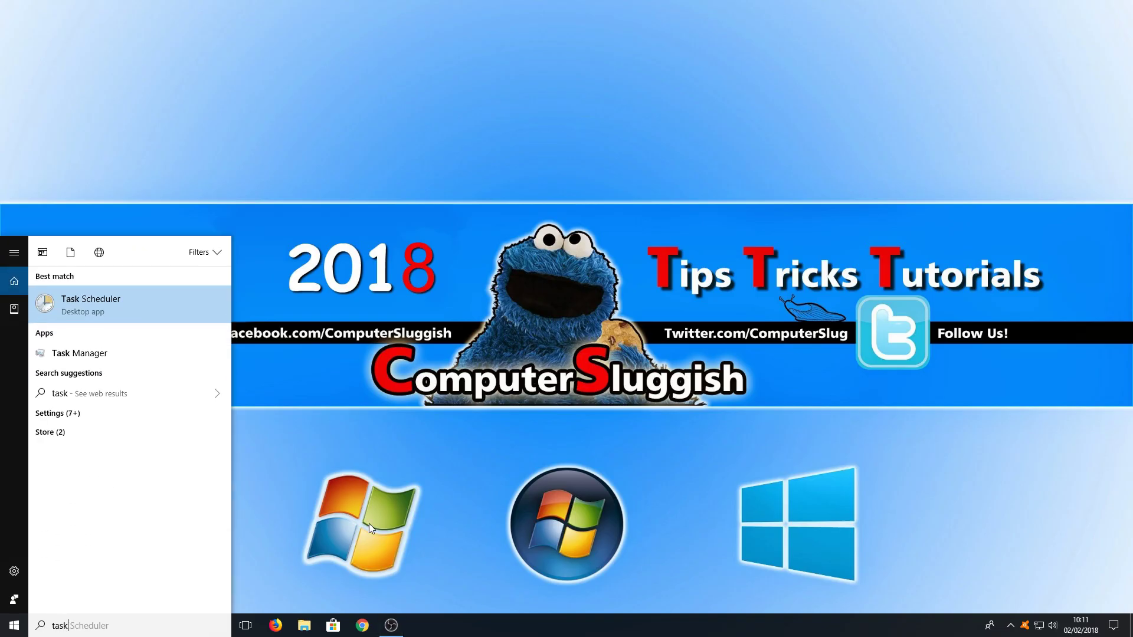
{"action": "left_click", "coordinate": [145, 305]}
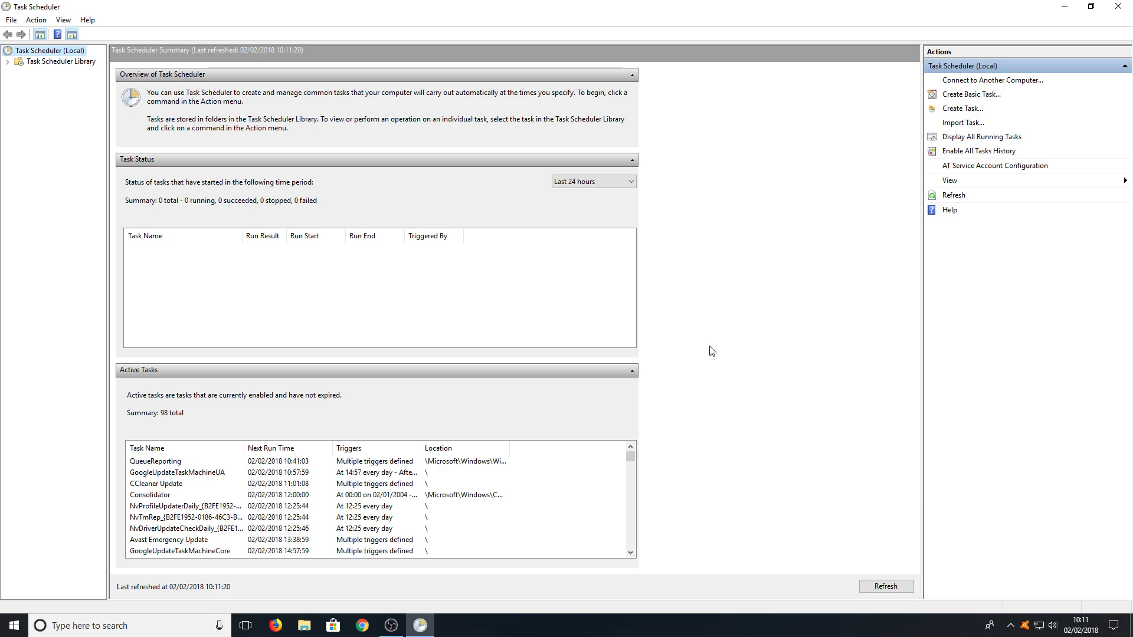
{"action": "left_click", "coordinate": [7, 61]}
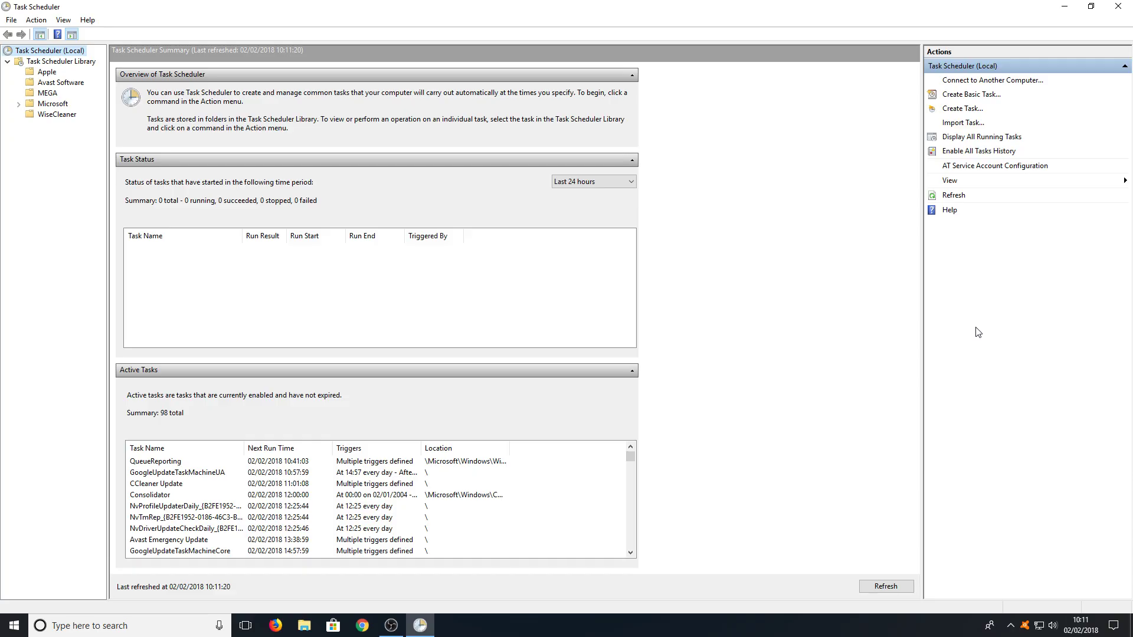
Start a new basic task named "test" with the description "launch"
{"action": "left_click", "coordinate": [982, 98]}
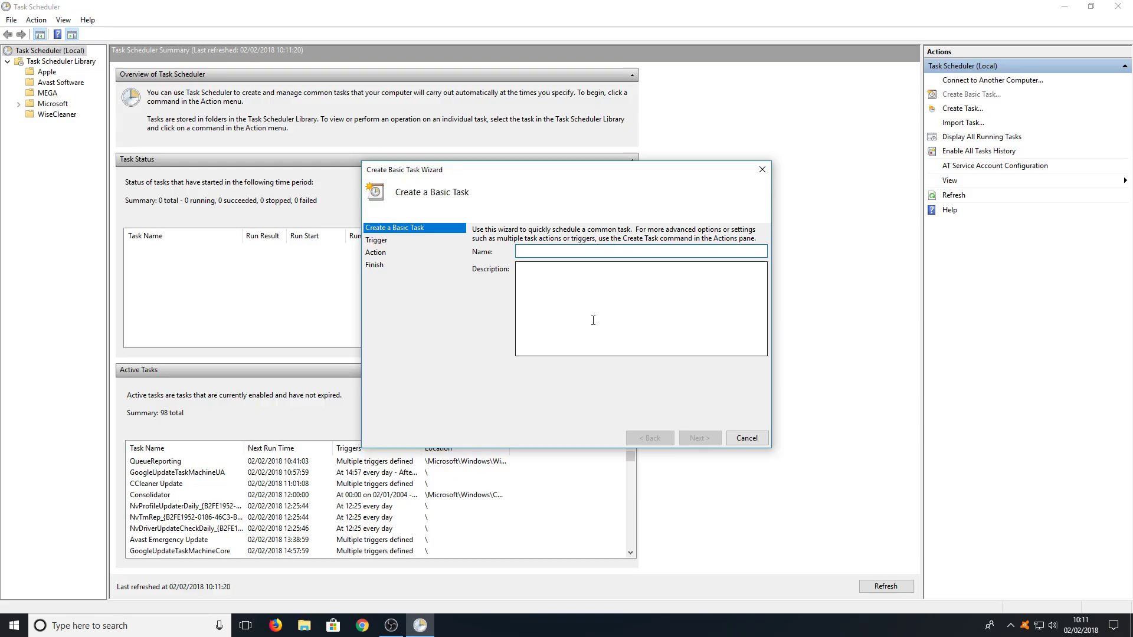
{"action": "type", "text": "test"}
{"action": "left_click", "coordinate": [728, 291]}
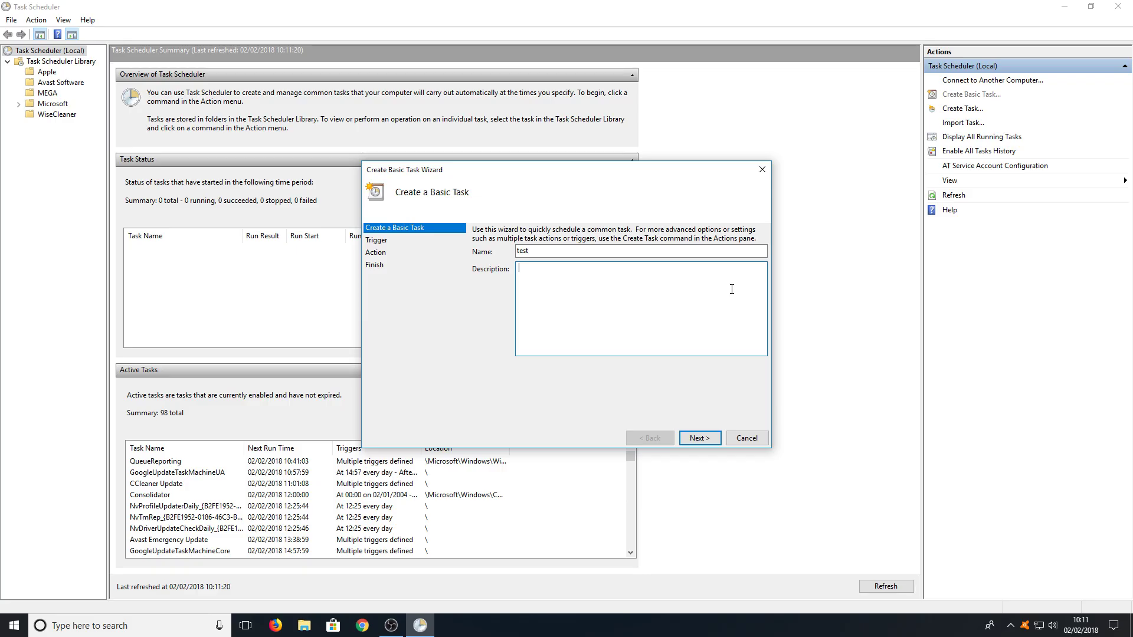
{"action": "type", "text": "launch"}
{"action": "left_click", "coordinate": [697, 438]}
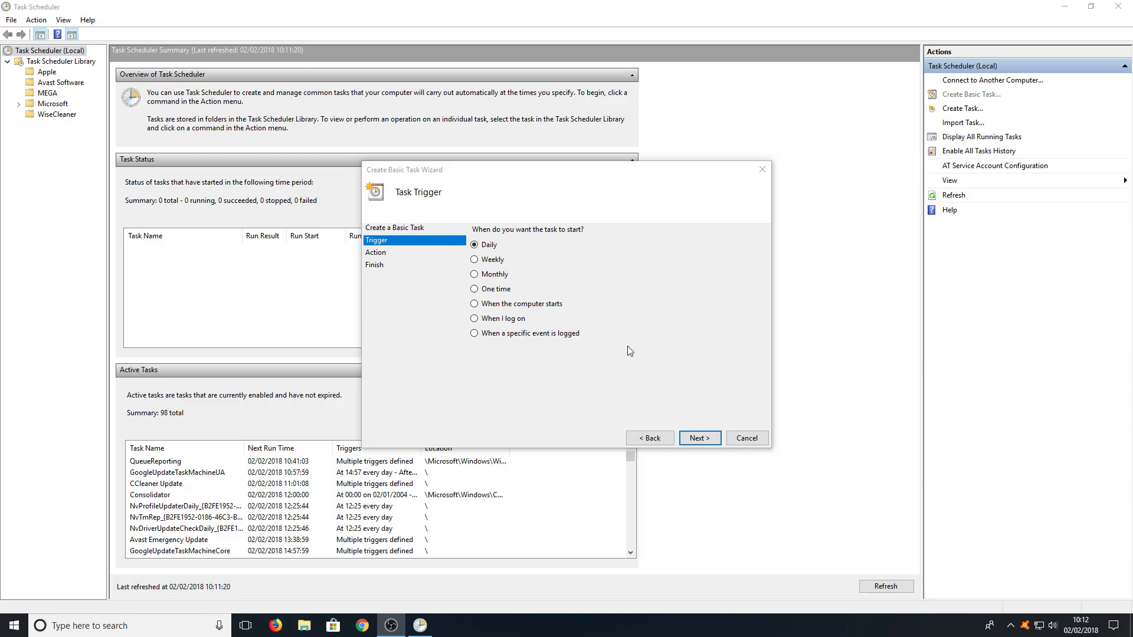
Set the task's trigger to daily at 10:15, starting 02/02/2018 and recurring every 1 day
{"action": "left_click", "coordinate": [698, 438]}
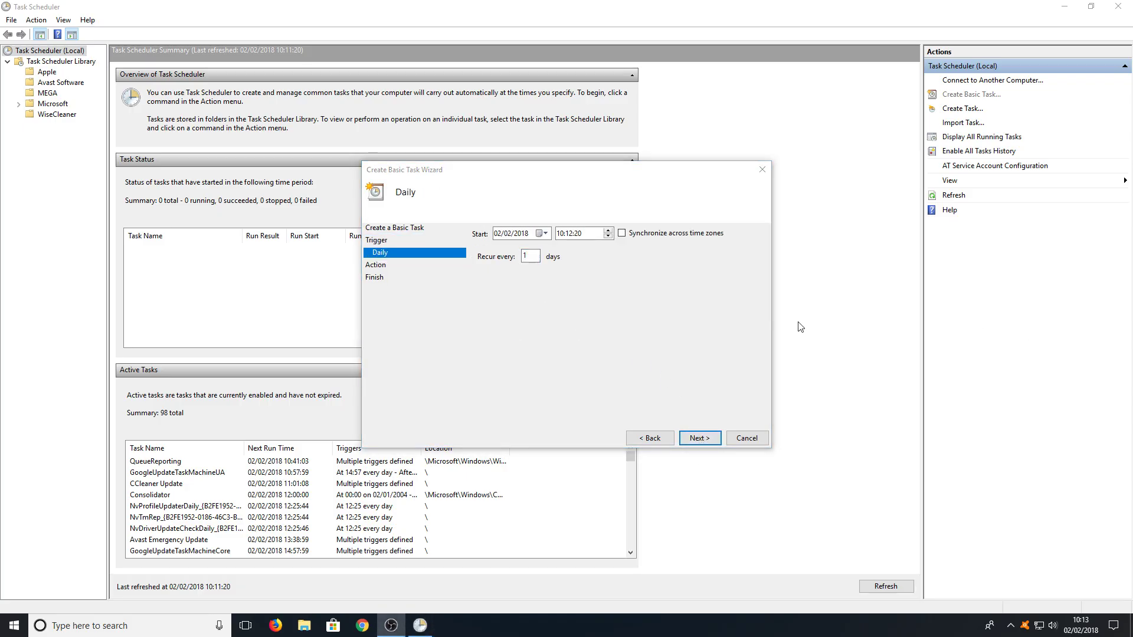
{"action": "left_click", "coordinate": [660, 274]}
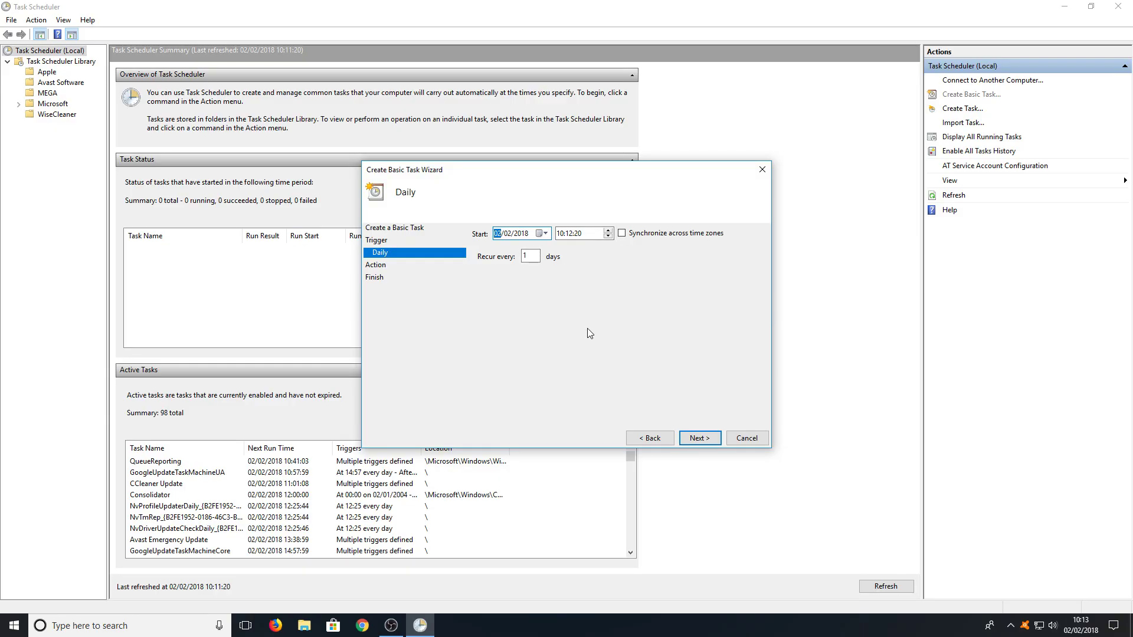
{"action": "left_click", "coordinate": [570, 233]}
{"action": "left_click", "coordinate": [699, 438]}
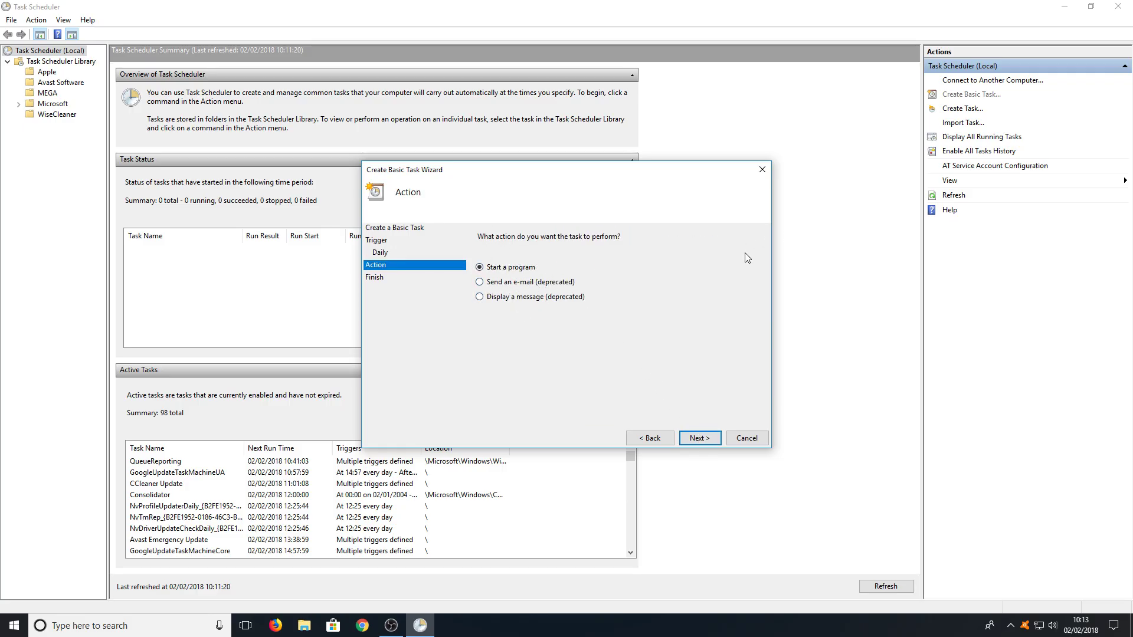
Make the task start the program F:\Program Files (x86)\Steam\Steam.exe and finish creating it
{"action": "left_click", "coordinate": [699, 438]}
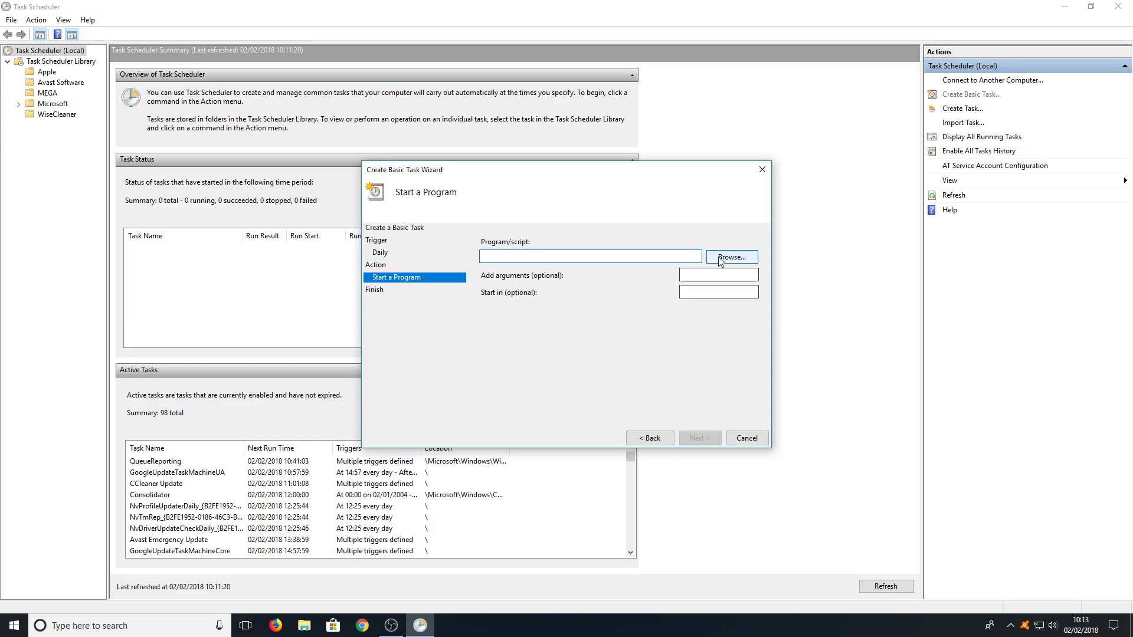
{"action": "left_click", "coordinate": [748, 259]}
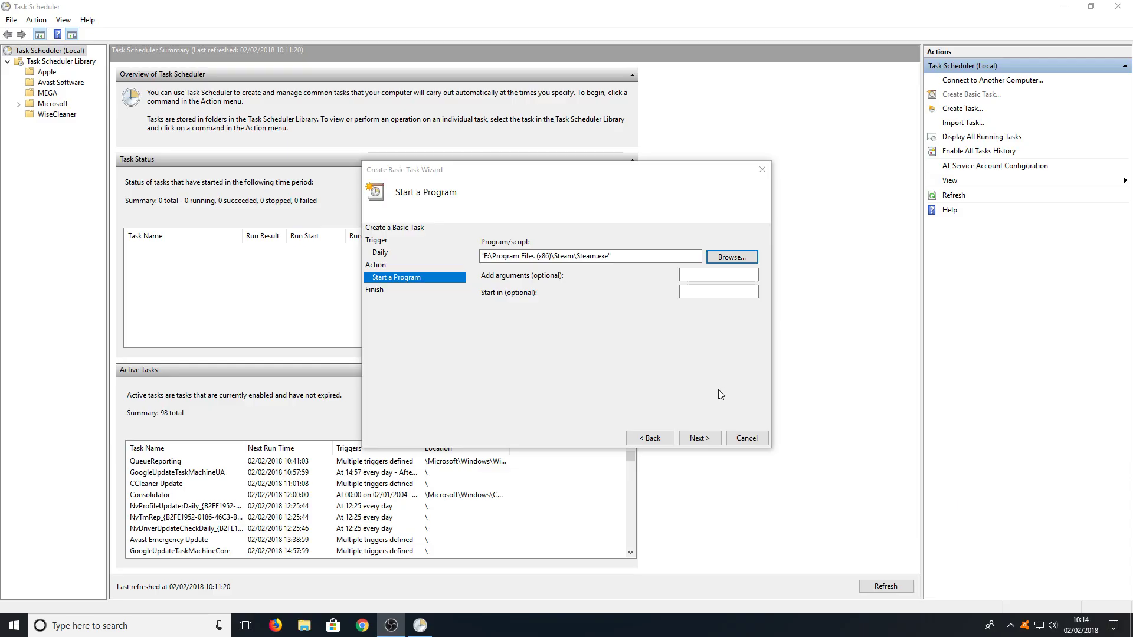
{"action": "left_click", "coordinate": [700, 439]}
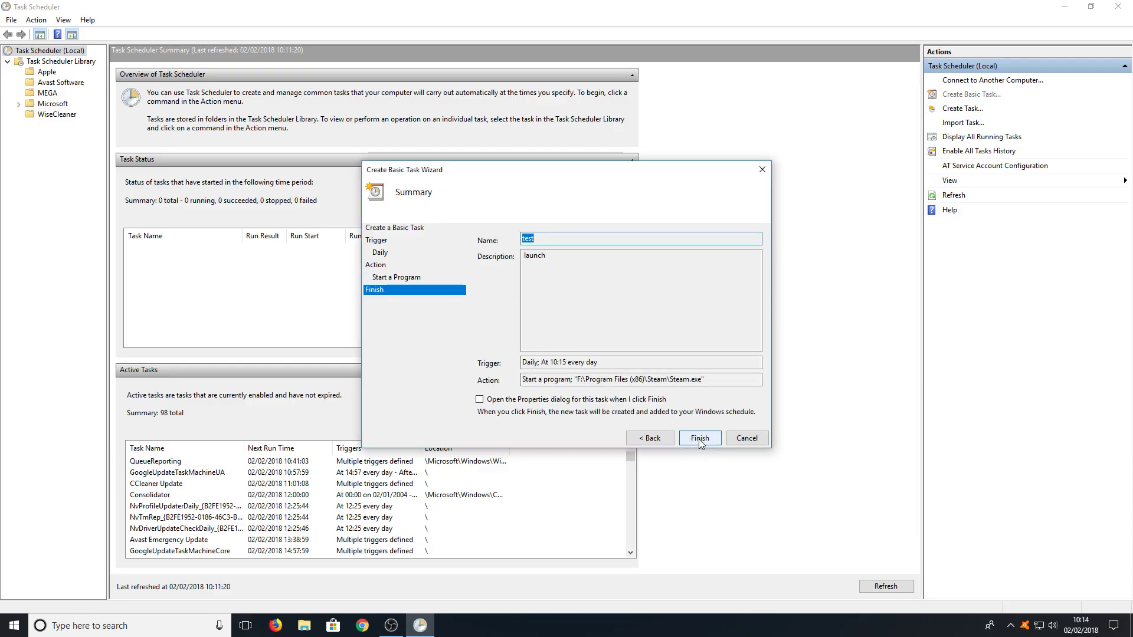
{"action": "left_click", "coordinate": [699, 438]}
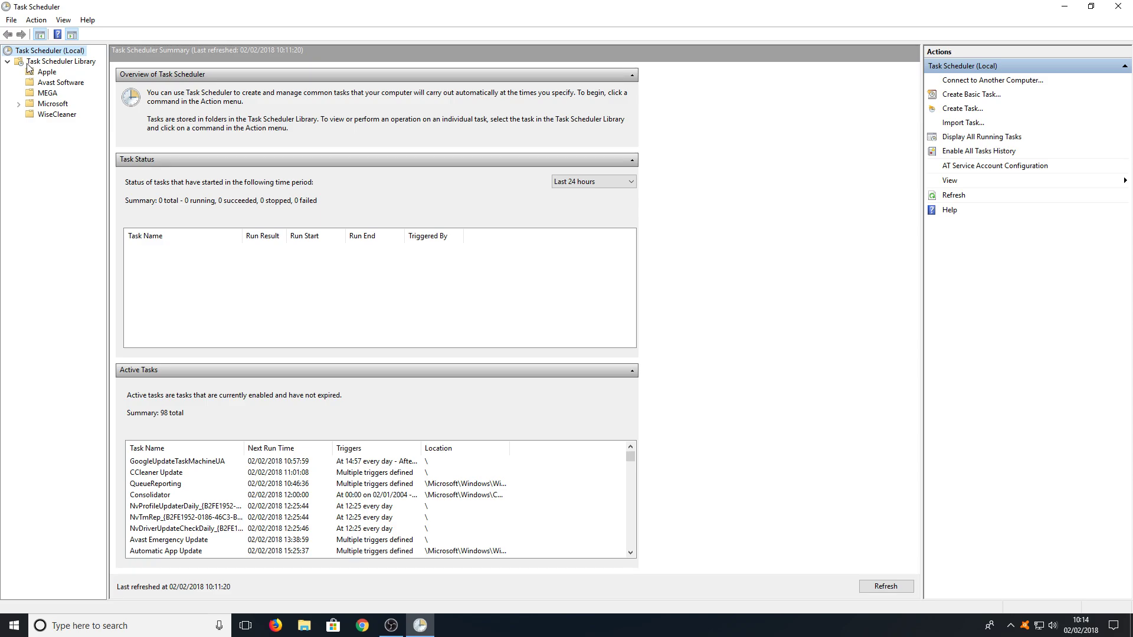
Delete the AppleSoftwareUpdate task from the library's Apple folder
{"action": "left_click", "coordinate": [50, 73]}
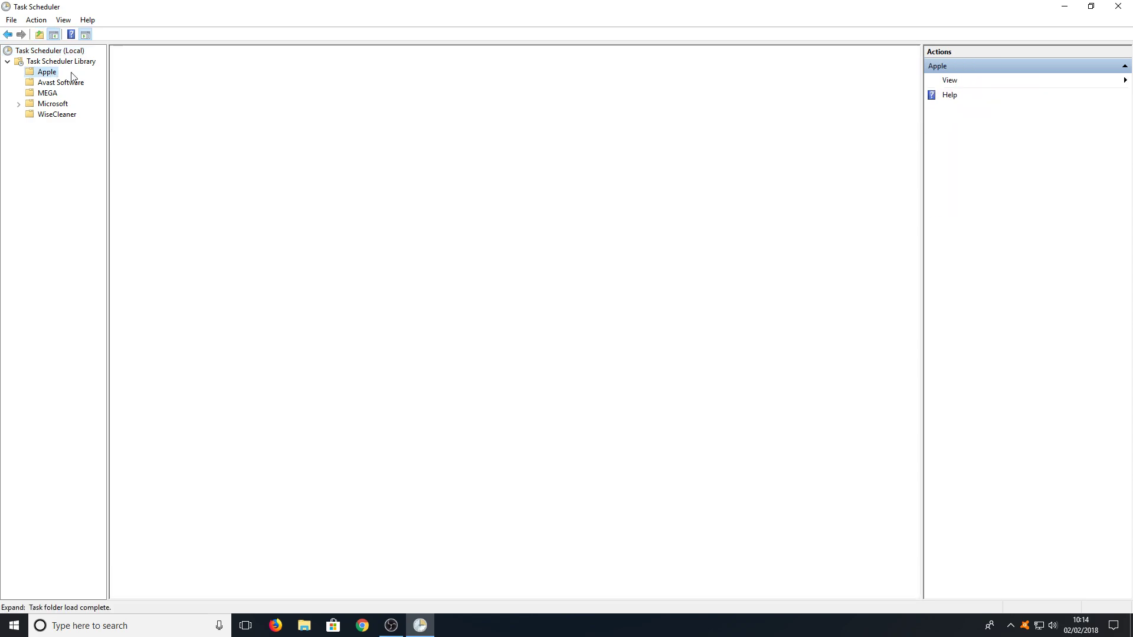
{"action": "left_click_drag", "start_coordinate": [172, 54], "coordinate": [216, 55]}
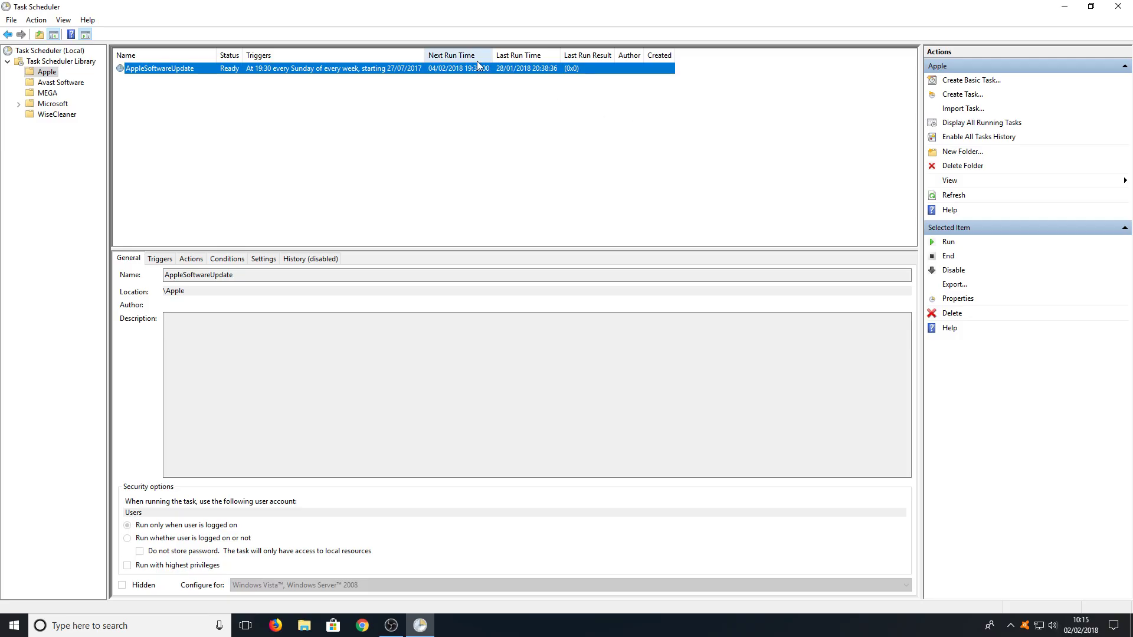
{"action": "right_click", "coordinate": [388, 69]}
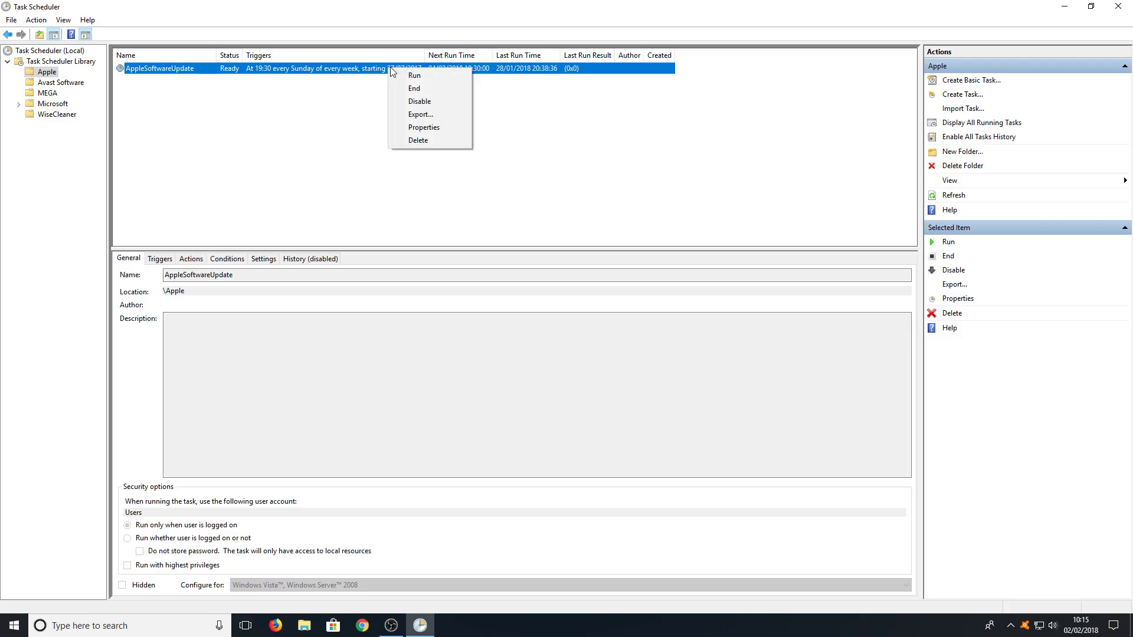
{"action": "left_click", "coordinate": [433, 140]}
{"action": "left_click", "coordinate": [567, 355]}
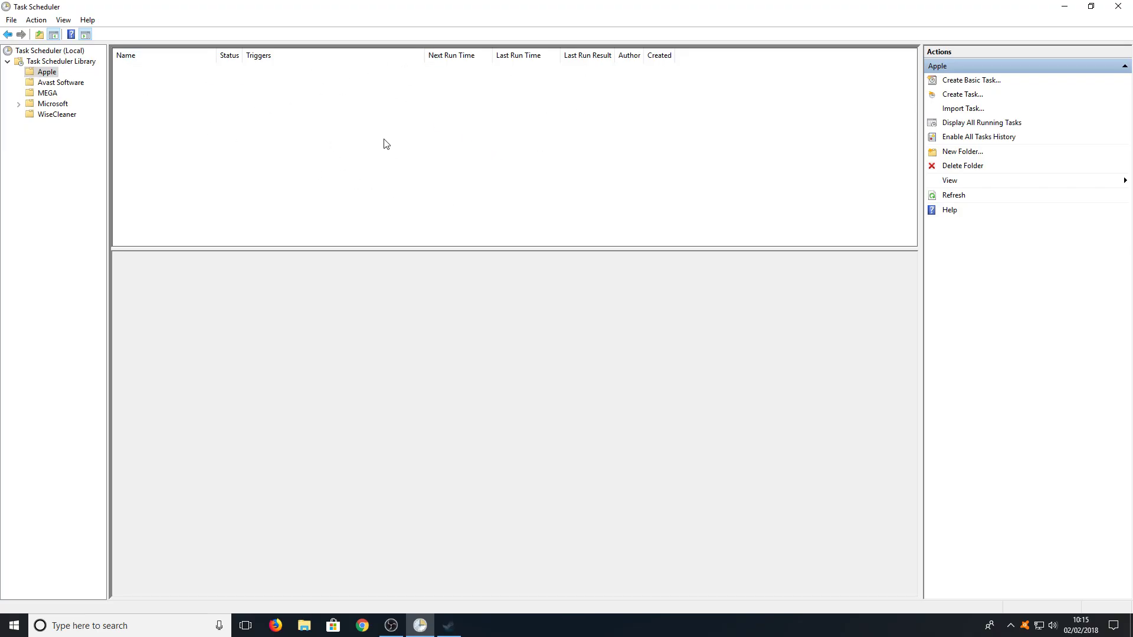
Delete the Apple folder from the Task Scheduler Library
{"action": "right_click", "coordinate": [47, 73]}
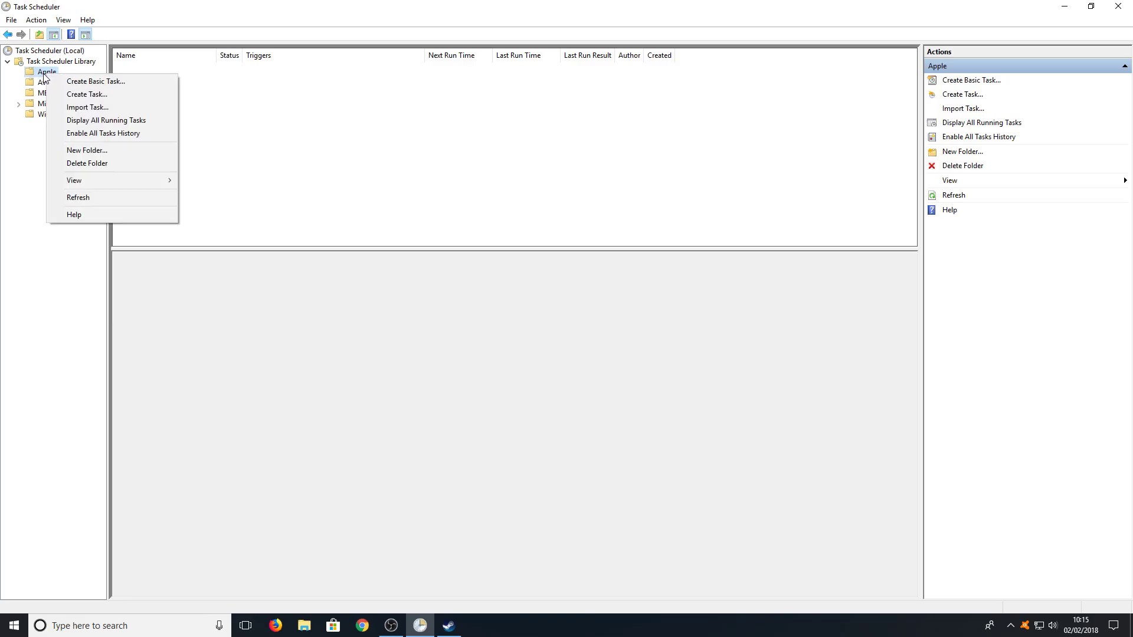
{"action": "left_click", "coordinate": [120, 161]}
{"action": "left_click", "coordinate": [583, 355]}
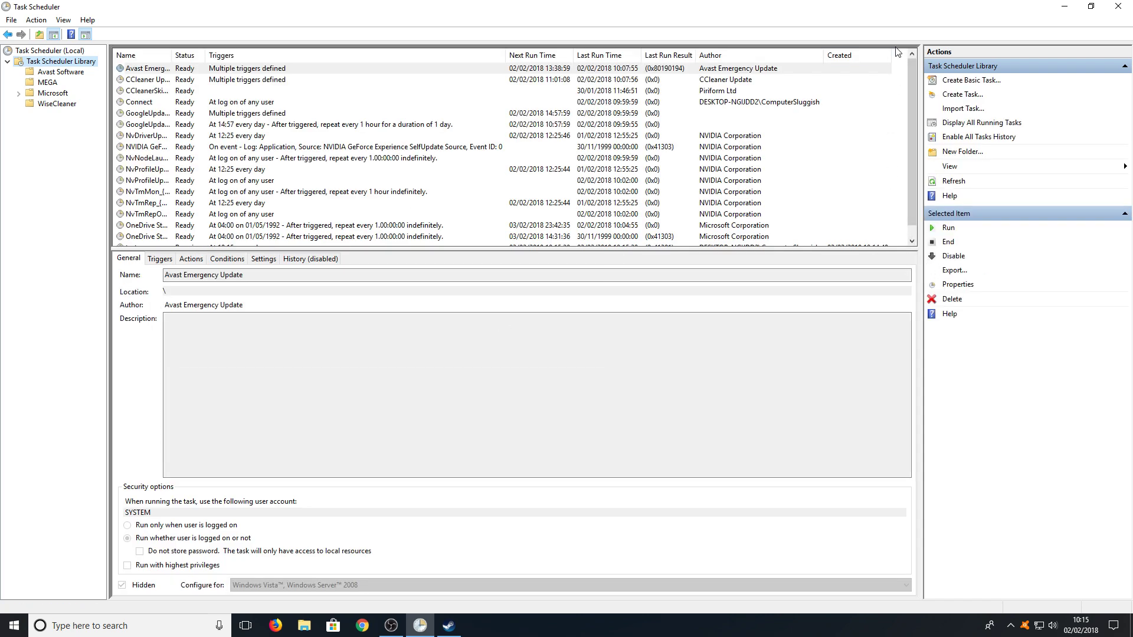
Look over the tasks in the Task Scheduler Library and minimize the window to check whether Steam is launching
{"action": "mouse_move", "coordinate": [906, 83]}
{"action": "left_mouse_down"}
{"action": "mouse_move", "coordinate": [912, 120]}
{"action": "mouse_move", "coordinate": [911, 79]}
{"action": "left_mouse_up"}
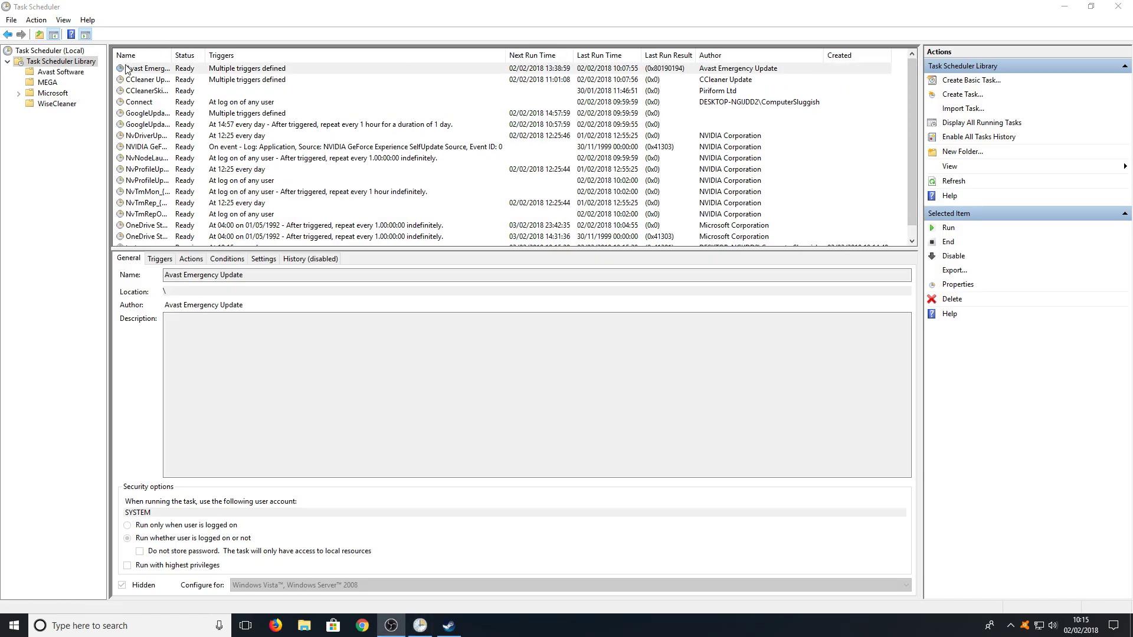
{"action": "left_click", "coordinate": [64, 66]}
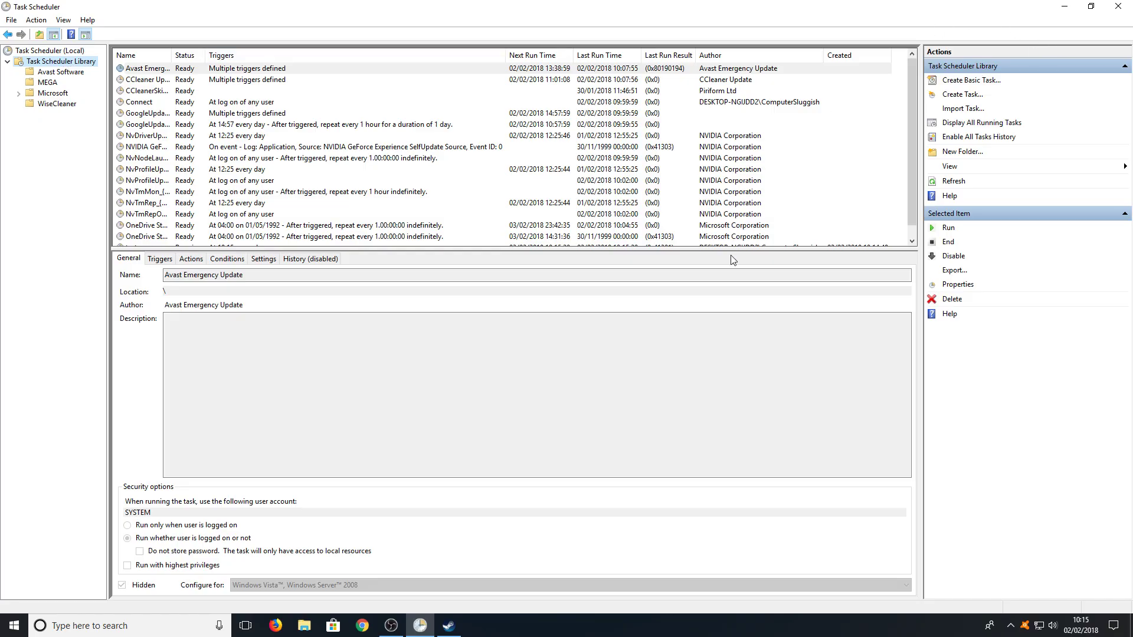
{"action": "left_click", "coordinate": [1062, 8]}
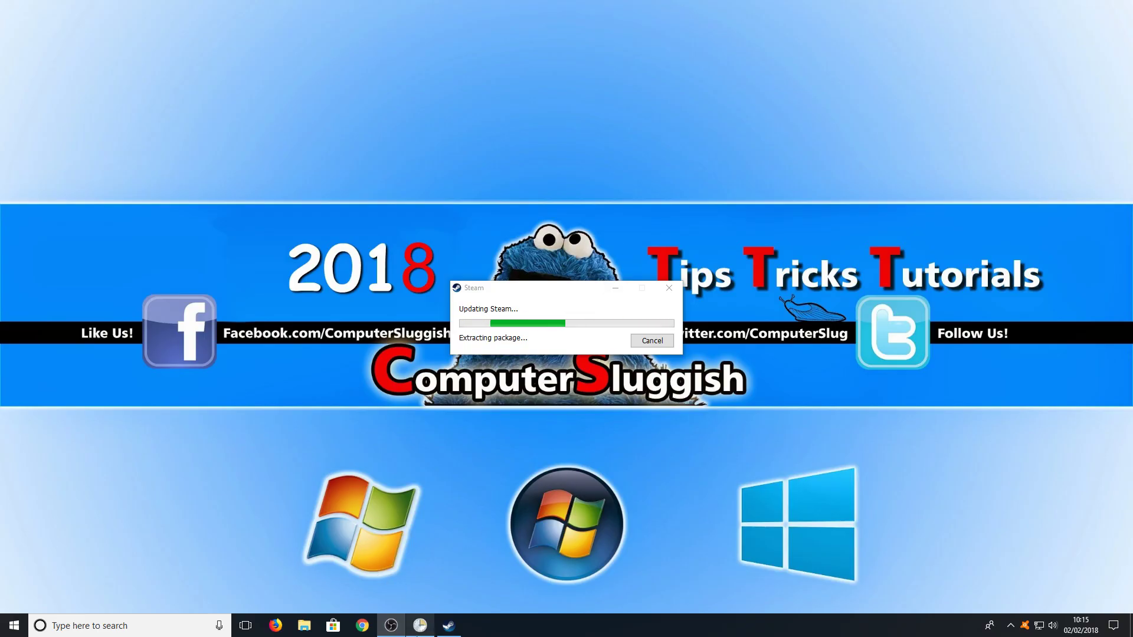
Return to Task Scheduler, open the advanced Create Task dialog and examine its action and condition settings
{"action": "left_click", "coordinate": [420, 625]}
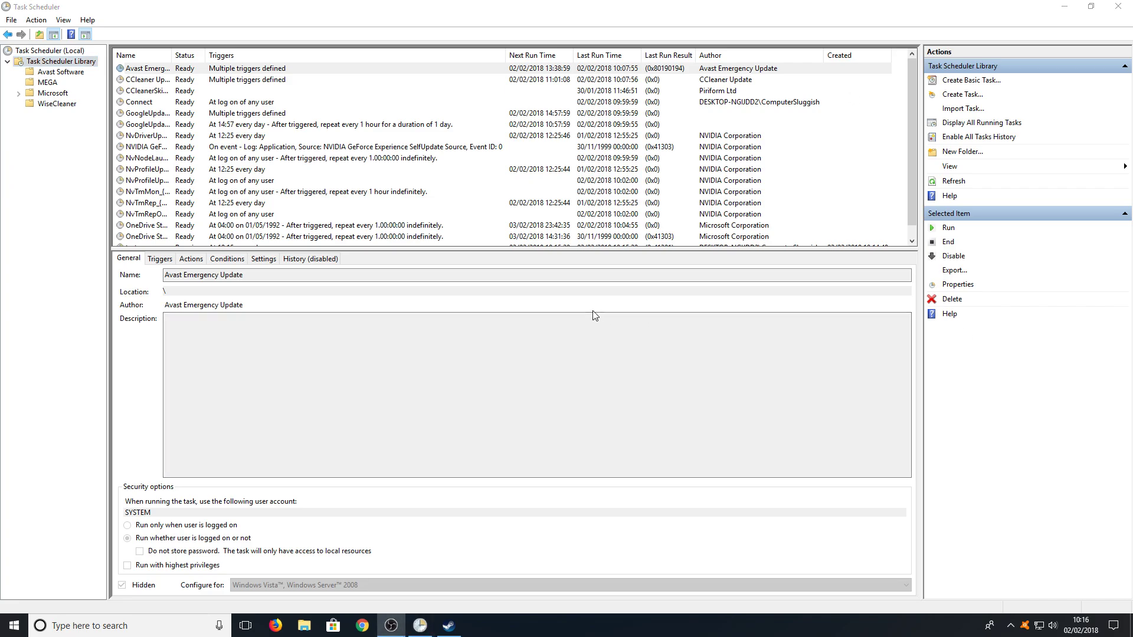
{"action": "left_click", "coordinate": [975, 95]}
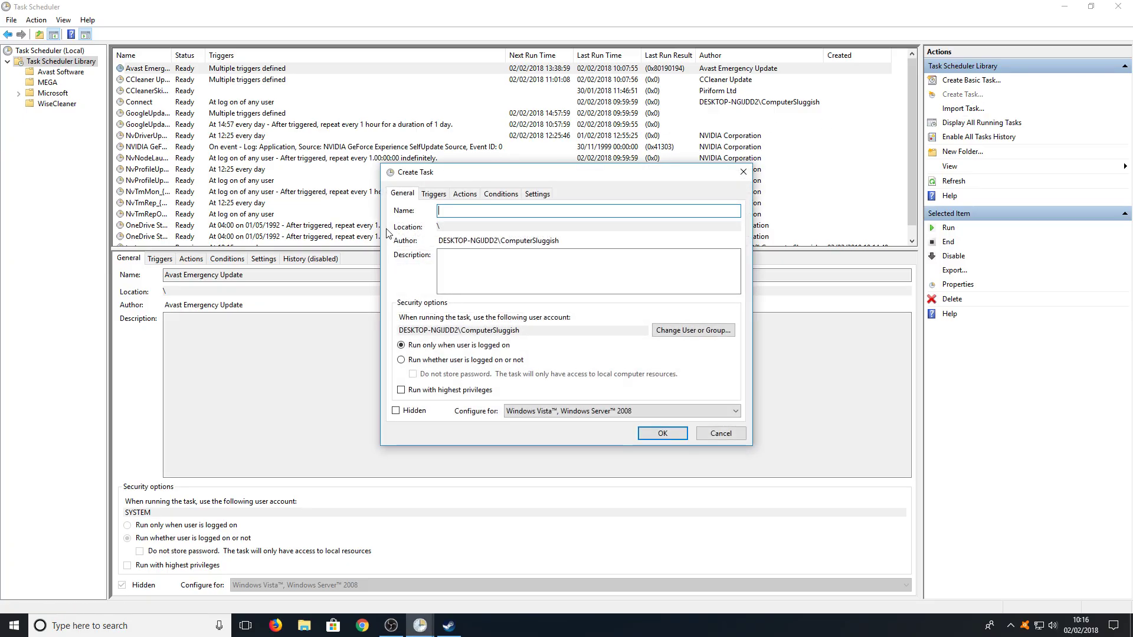
{"action": "left_click", "coordinate": [464, 195]}
{"action": "left_click", "coordinate": [507, 194]}
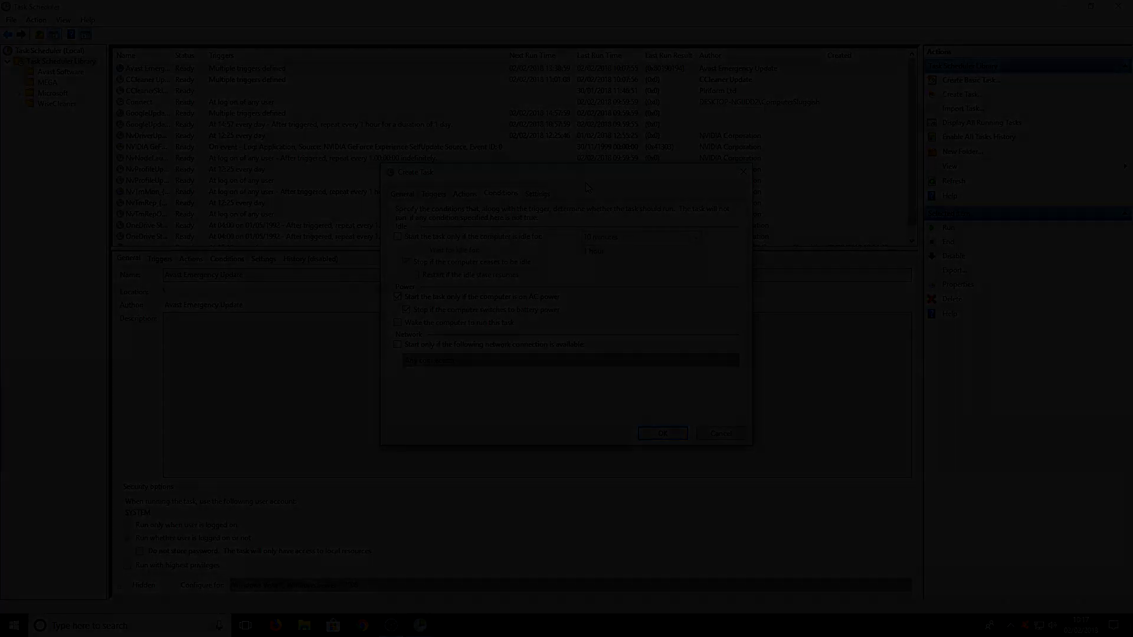